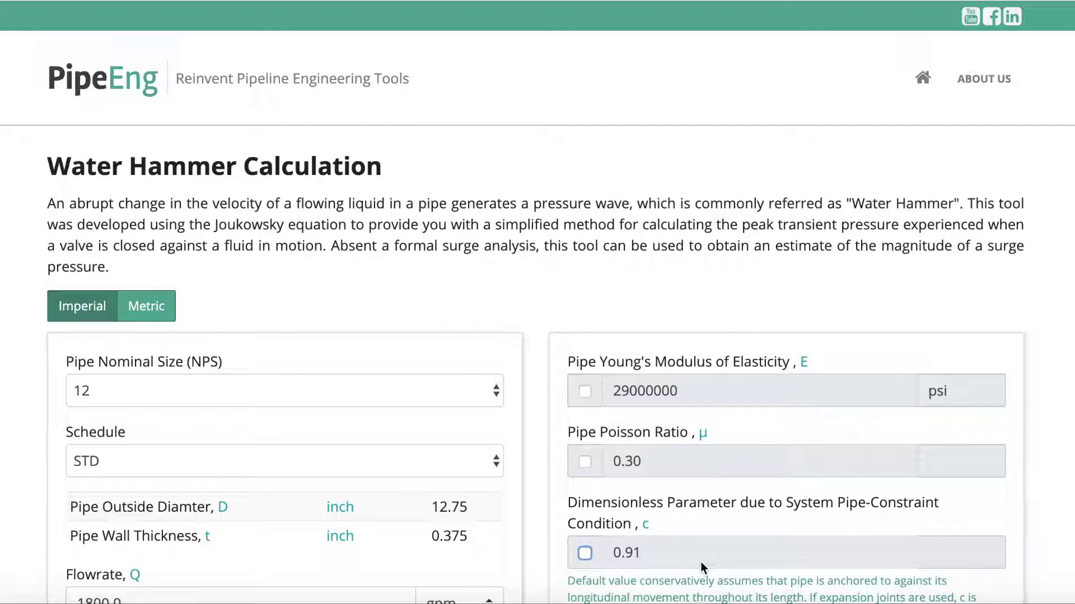
Step: Switch the calculator to metric units and back to imperial
scroll(704, 567, down, 2)
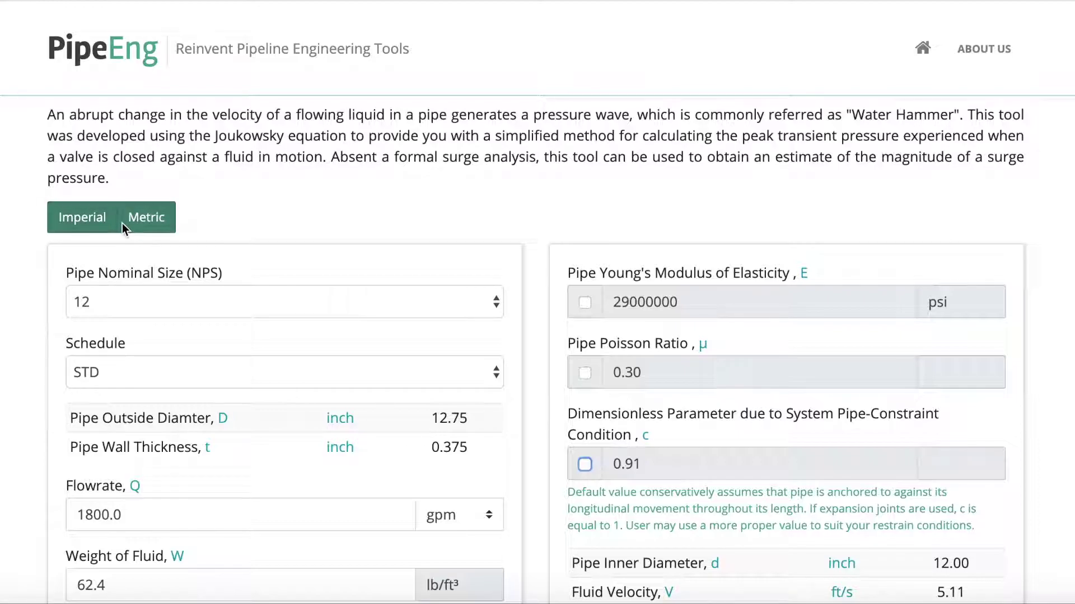
click(156, 229)
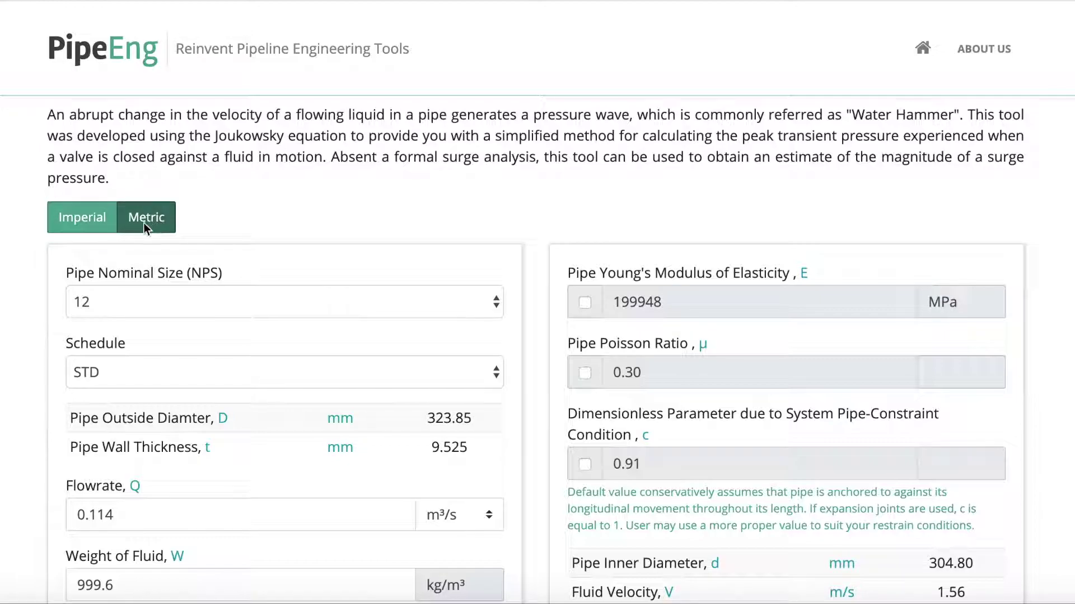
click(82, 223)
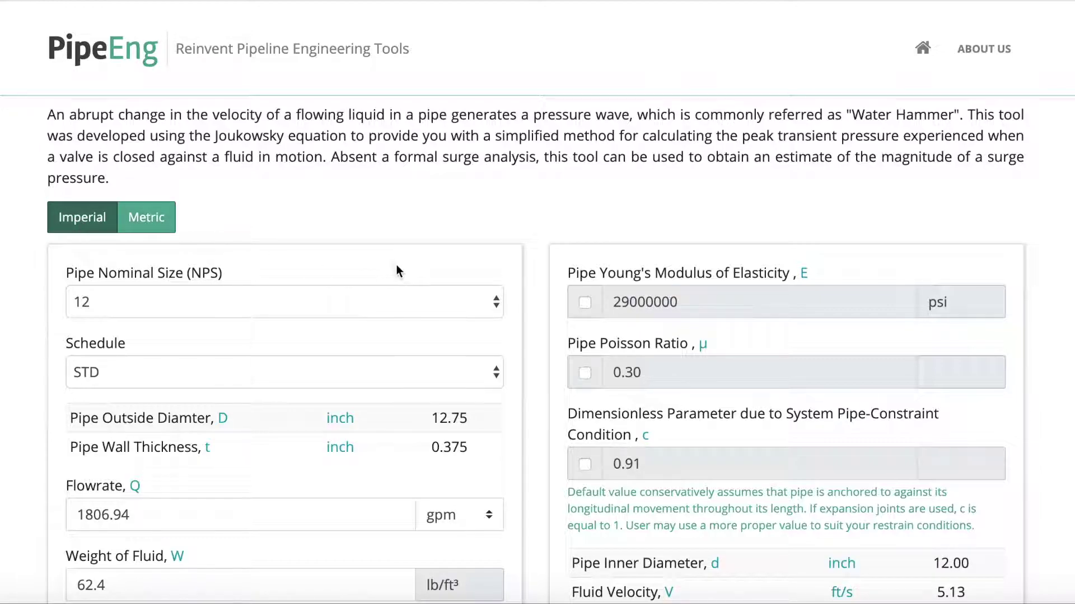
Step: Choose the 24-inch nominal pipe size, keeping the STD schedule
scroll(396, 270, down, 1)
scroll(395, 266, down, 1)
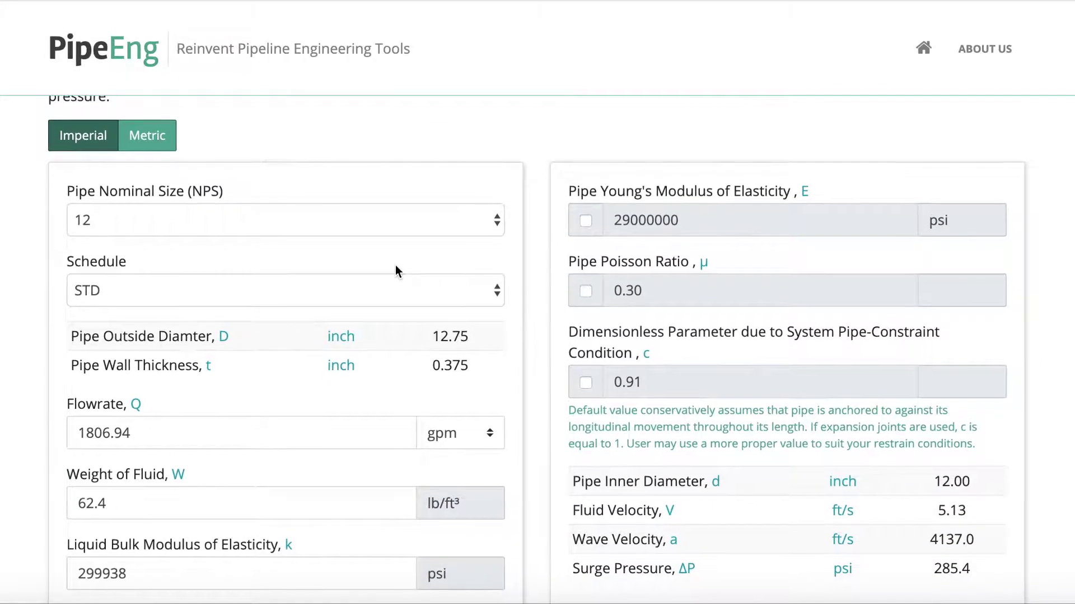
click(227, 195)
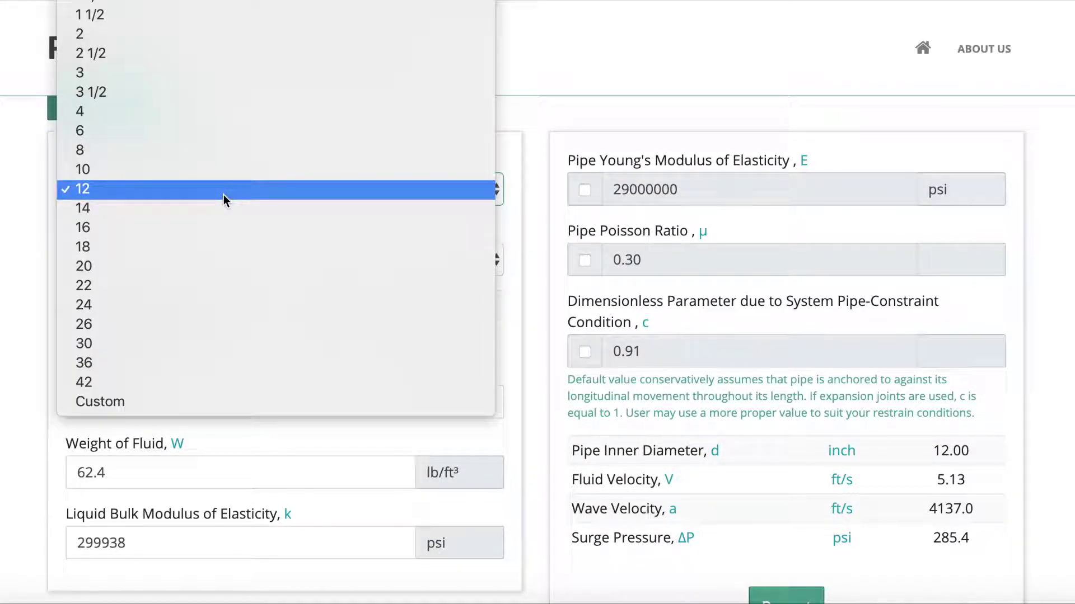
click(120, 304)
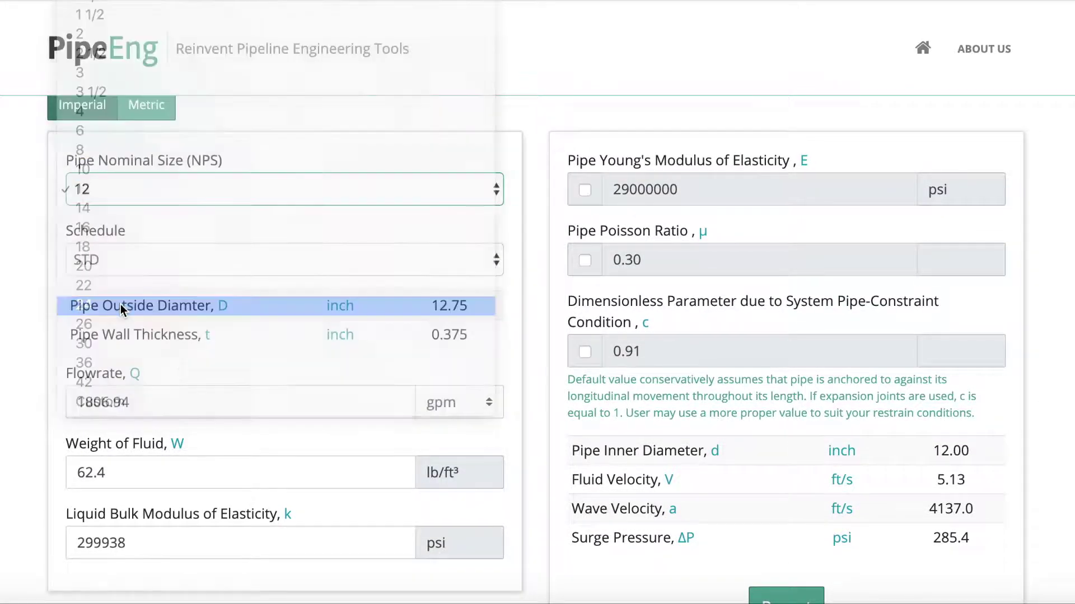
click(139, 267)
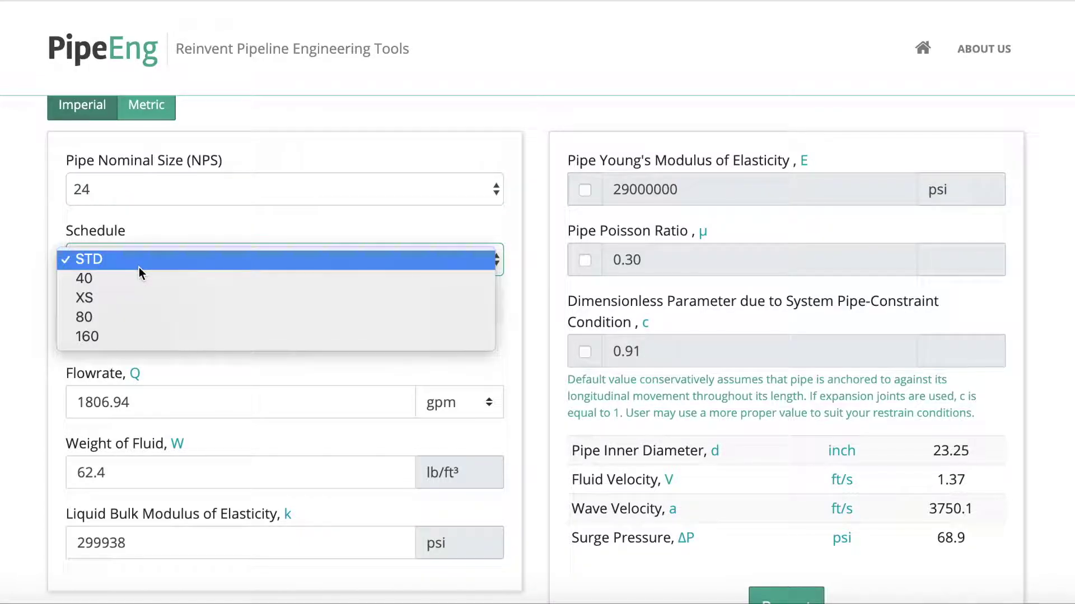
click(20, 223)
Step: Change the nominal pipe size to Custom and select the existing pipe diameter value
click(128, 192)
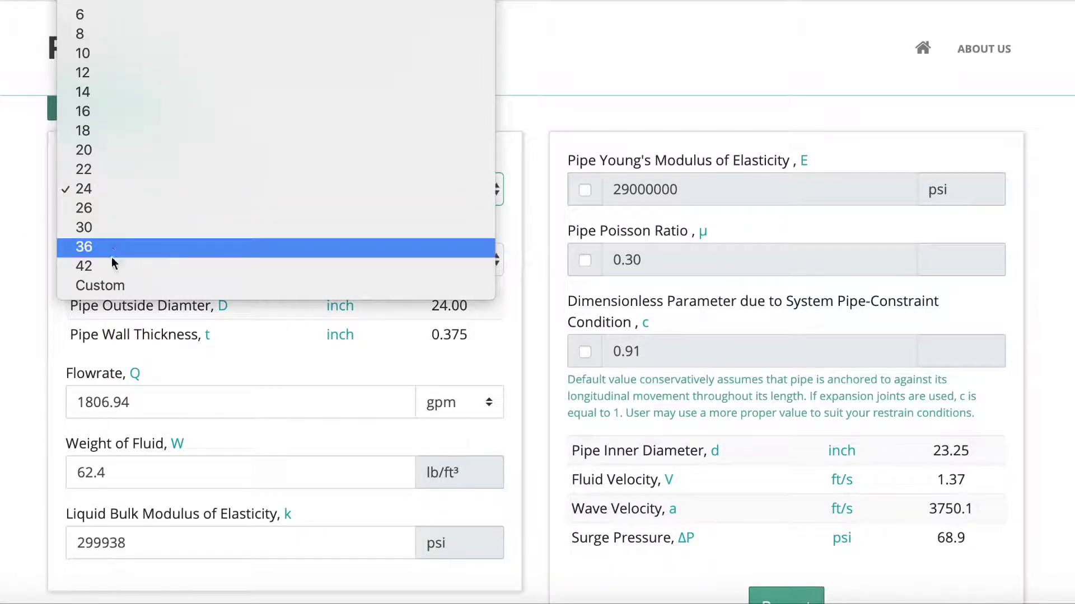
click(113, 285)
drag(128, 263, 51, 257)
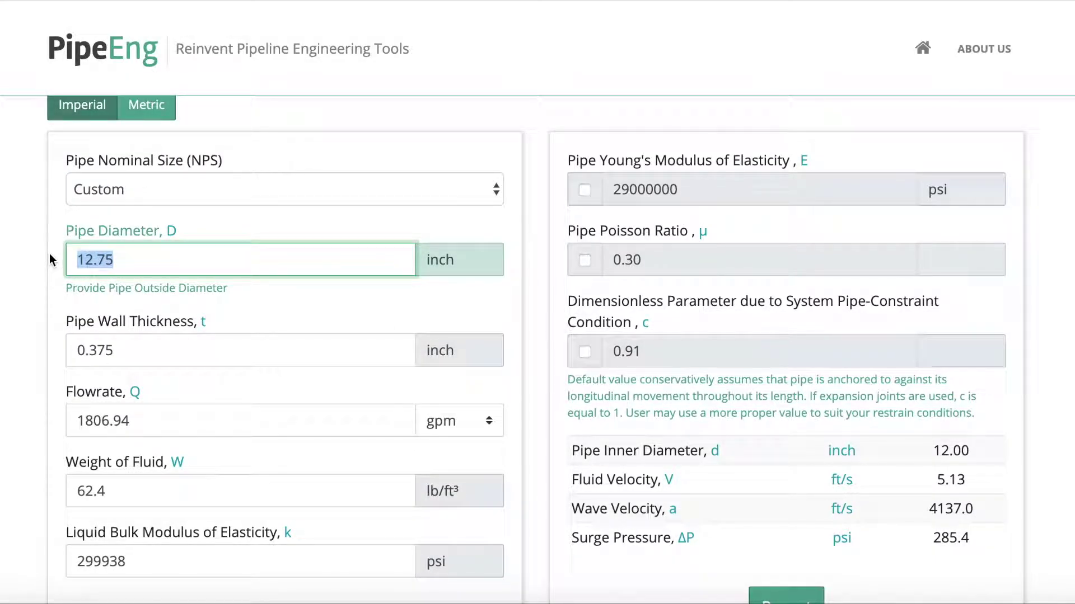
Step: Enter a 24-inch pipe diameter and a 0.25-inch wall thickness
text(24)
click(143, 345)
key(BackSpace)
key(BackSpace)
key(BackSpace)
text(25)
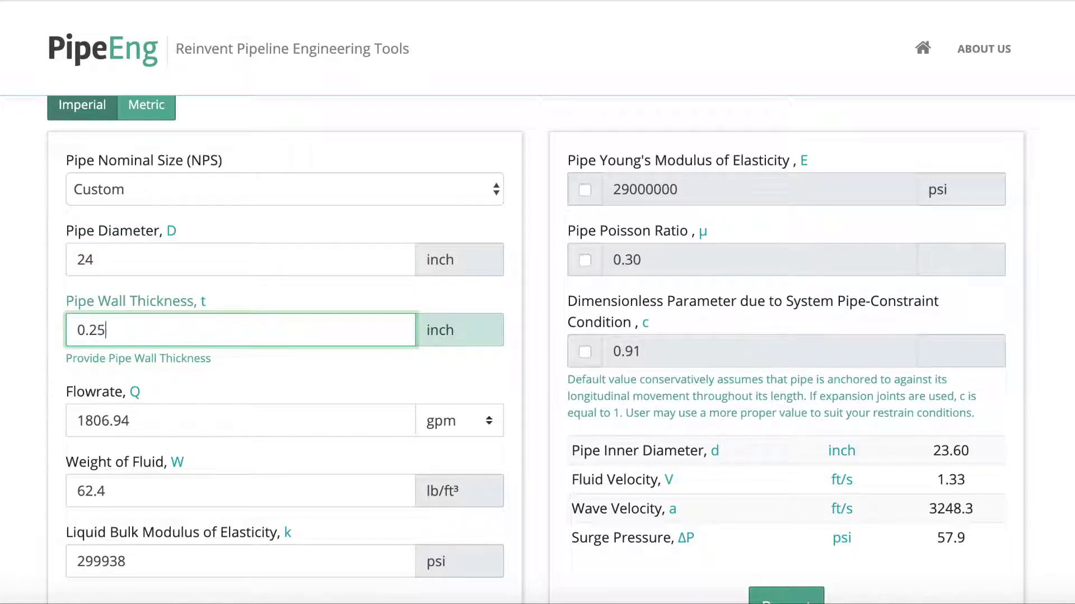
click(4, 383)
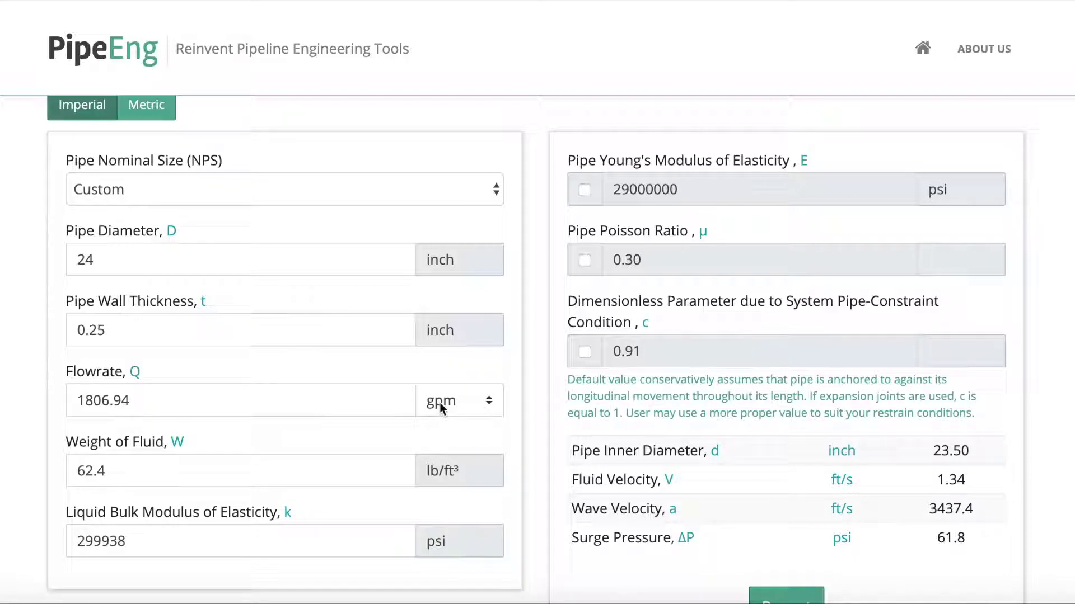
Step: Leave the flowrate unit set to gpm
click(440, 403)
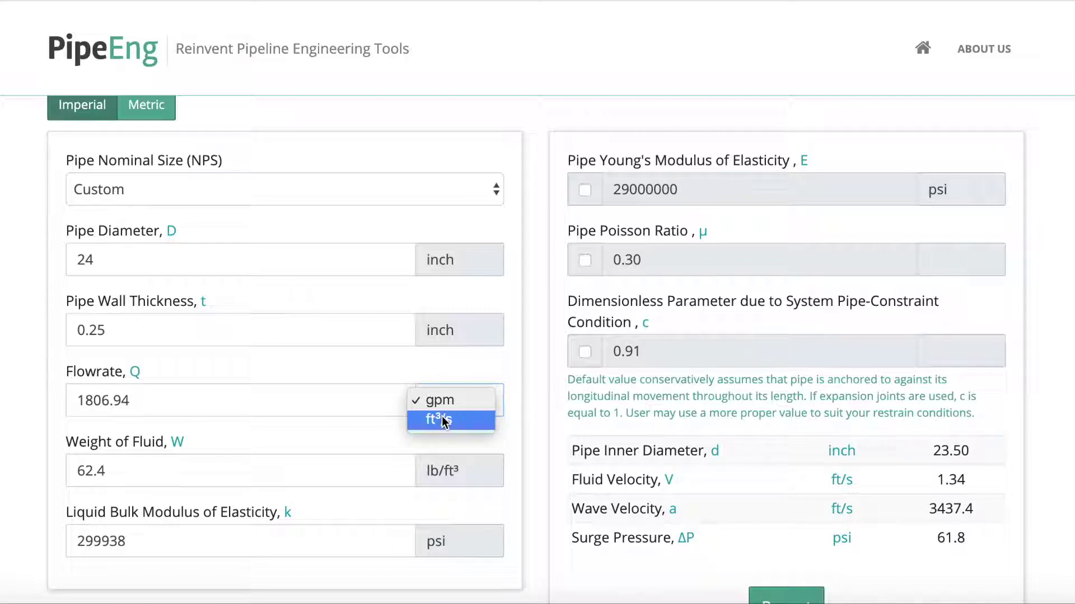
click(447, 401)
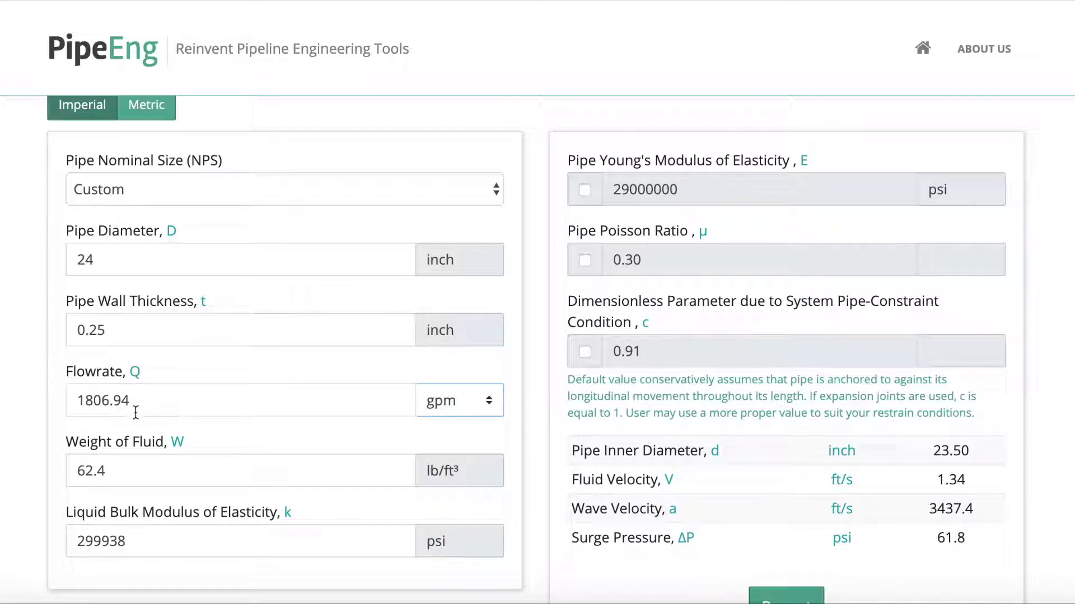
click(154, 405)
Step: Enter a 2400 gpm flowrate, then replace it with 5000 gpm
drag(153, 404, 36, 391)
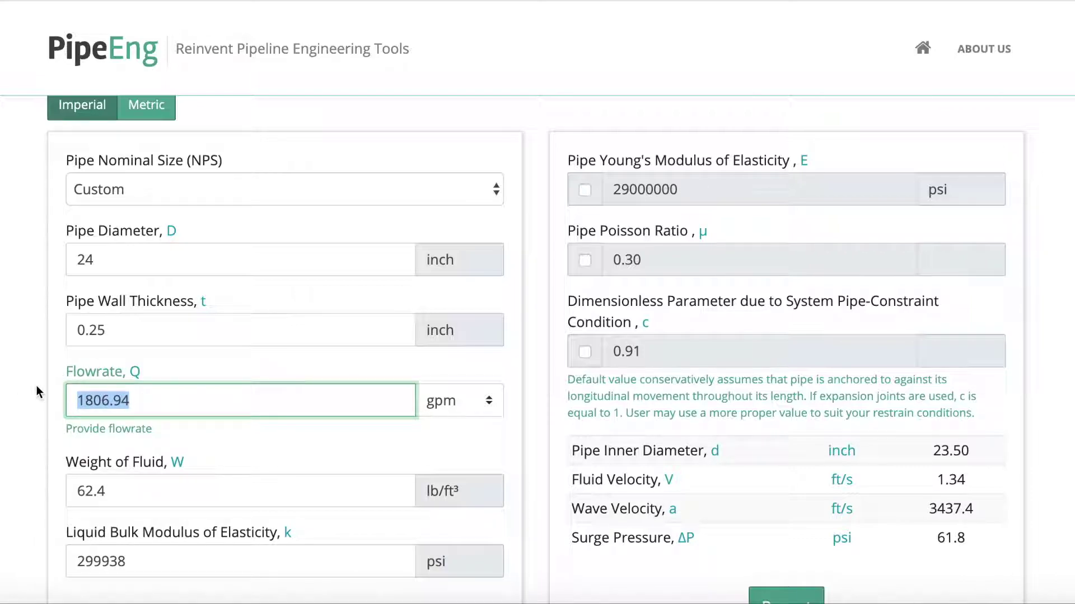
text(2400)
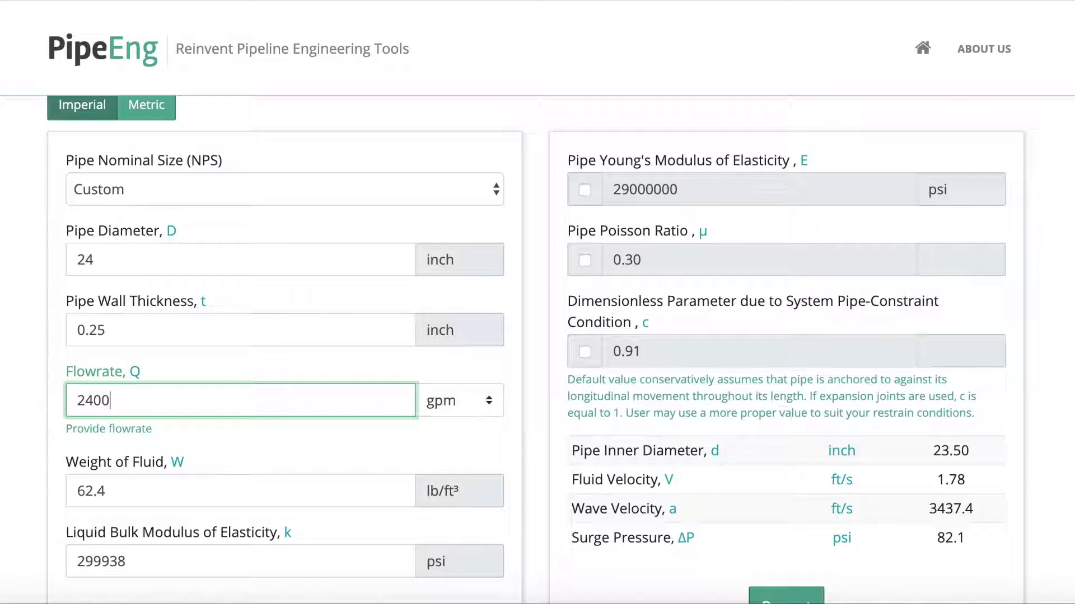
click(32, 355)
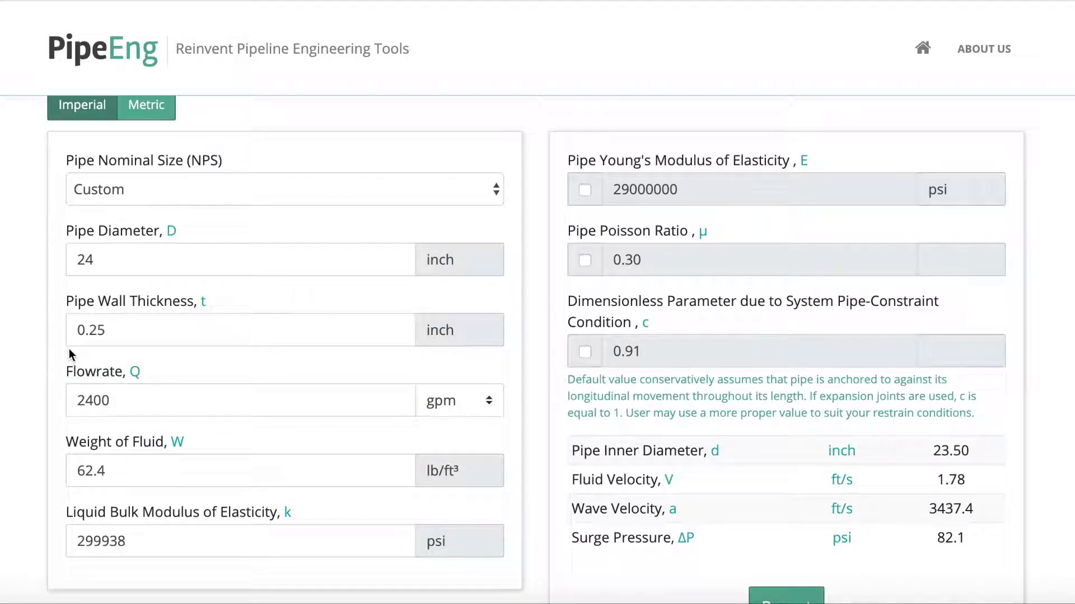
scroll(133, 372, down, 1)
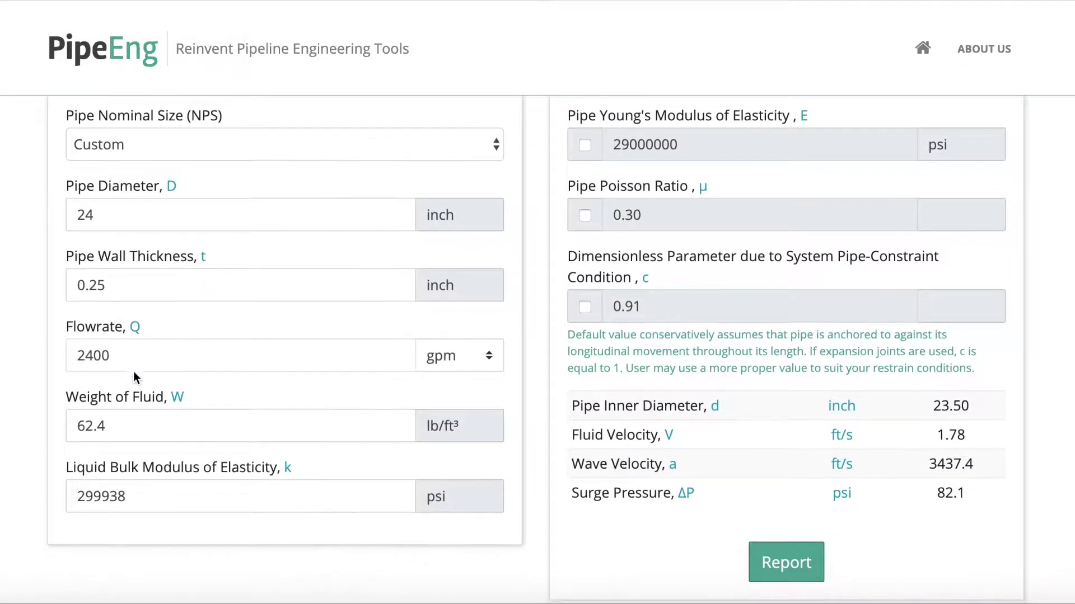
click(113, 333)
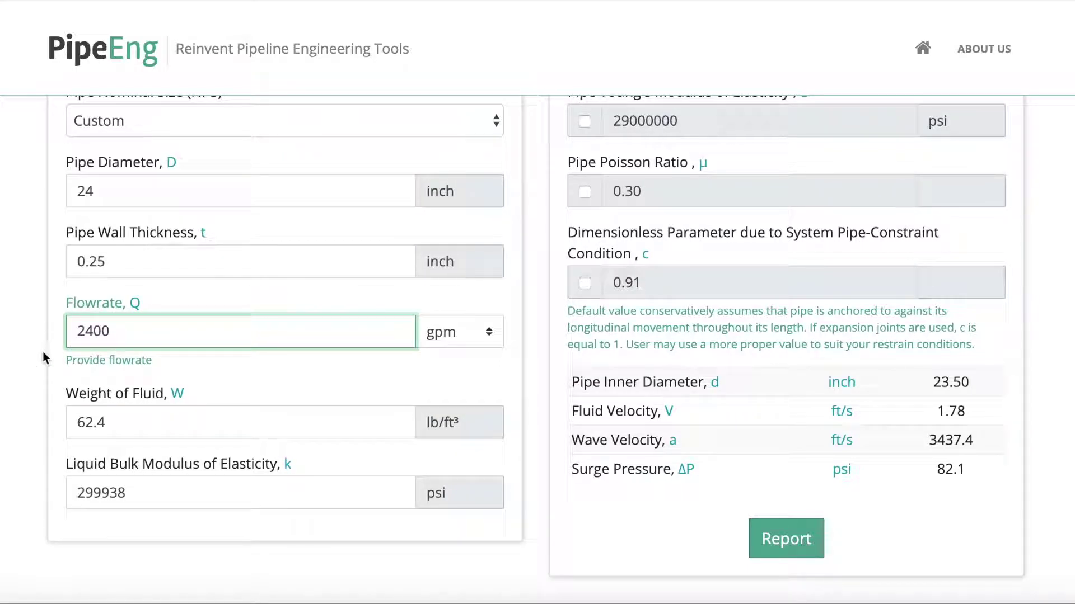
drag(166, 331, 45, 330)
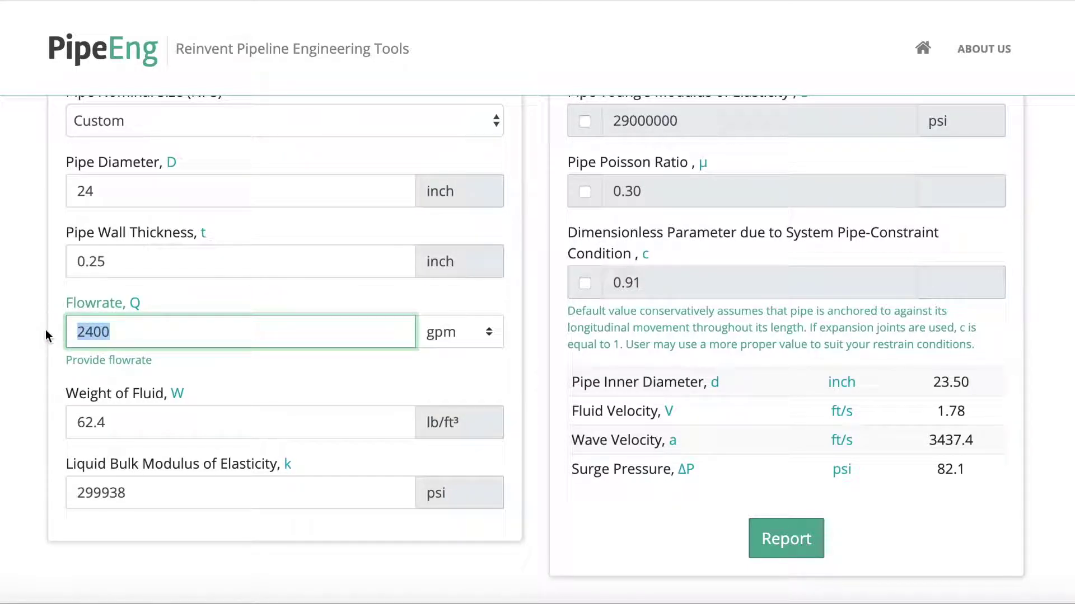
text(5000)
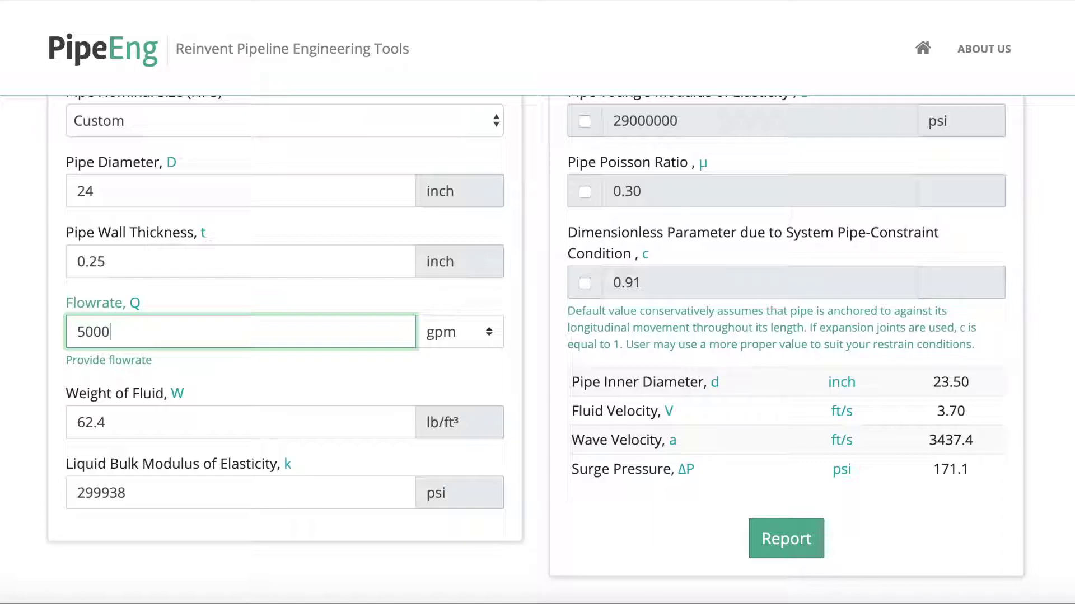
click(16, 329)
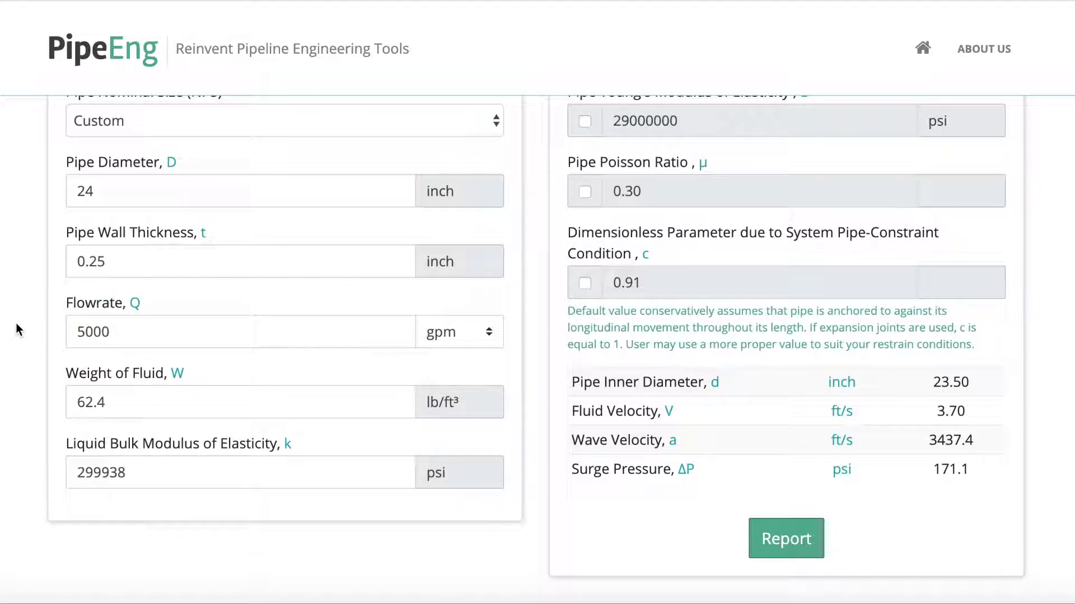
click(147, 411)
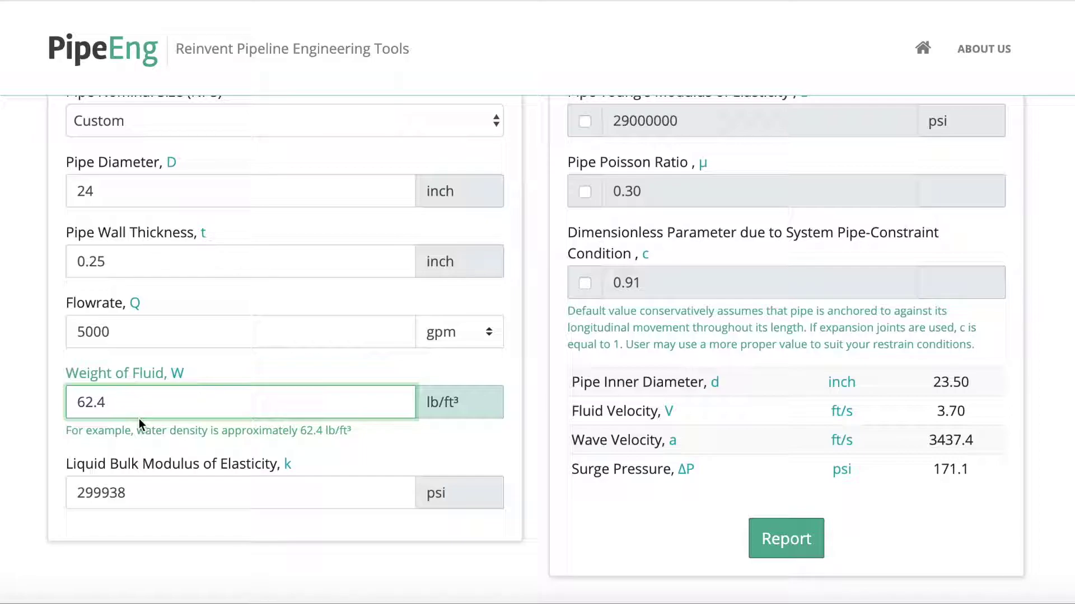
Step: Enter 300000 psi as the liquid bulk modulus of elasticity, giving 3437.6 ft/s wave velocity
scroll(138, 419, down, 1)
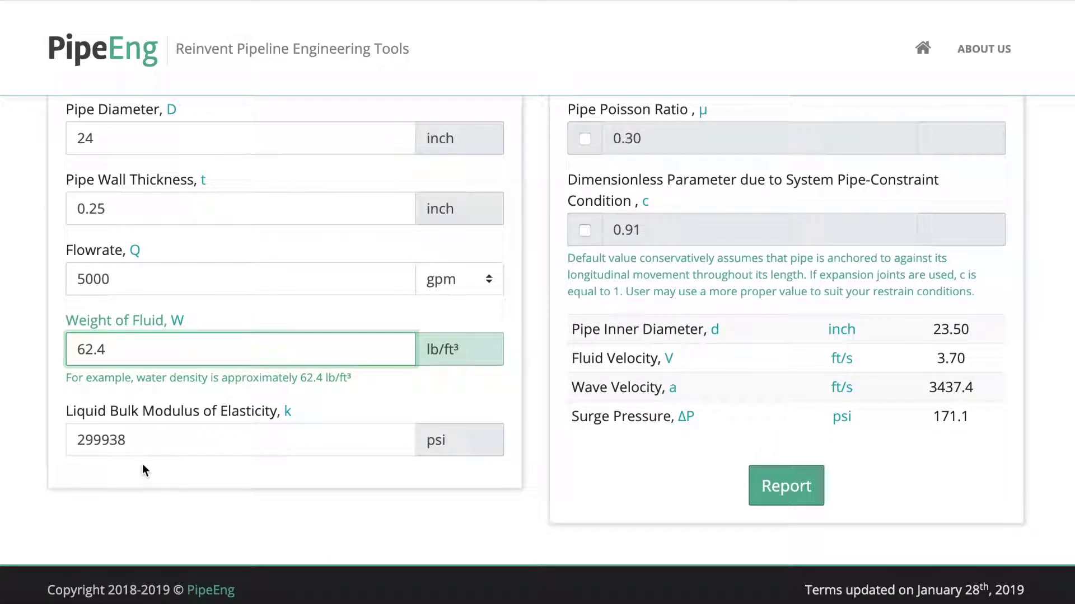
click(163, 446)
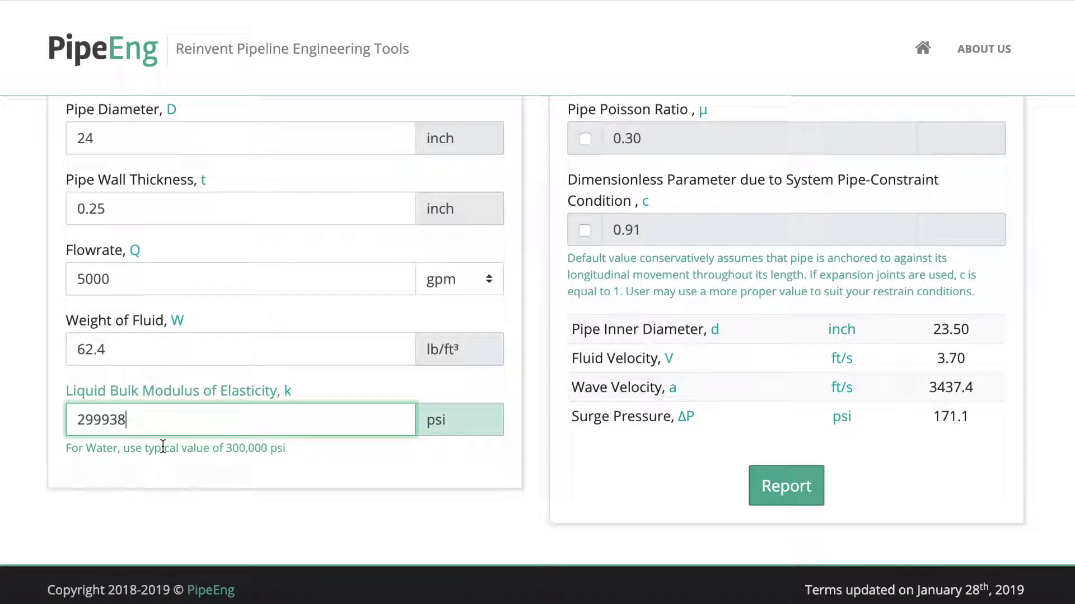
drag(137, 421, 49, 414)
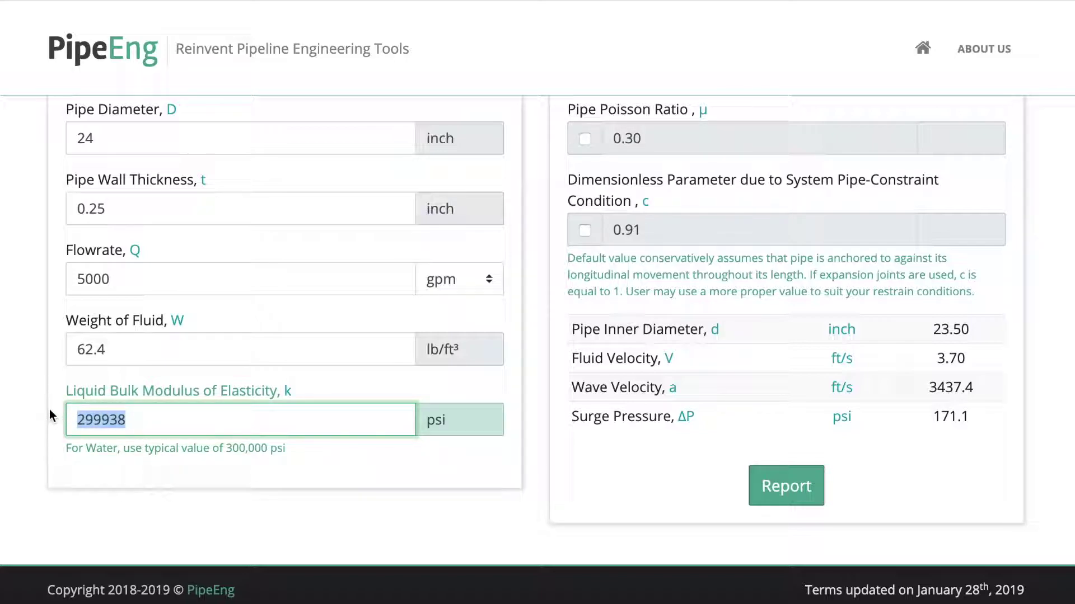
text(300000)
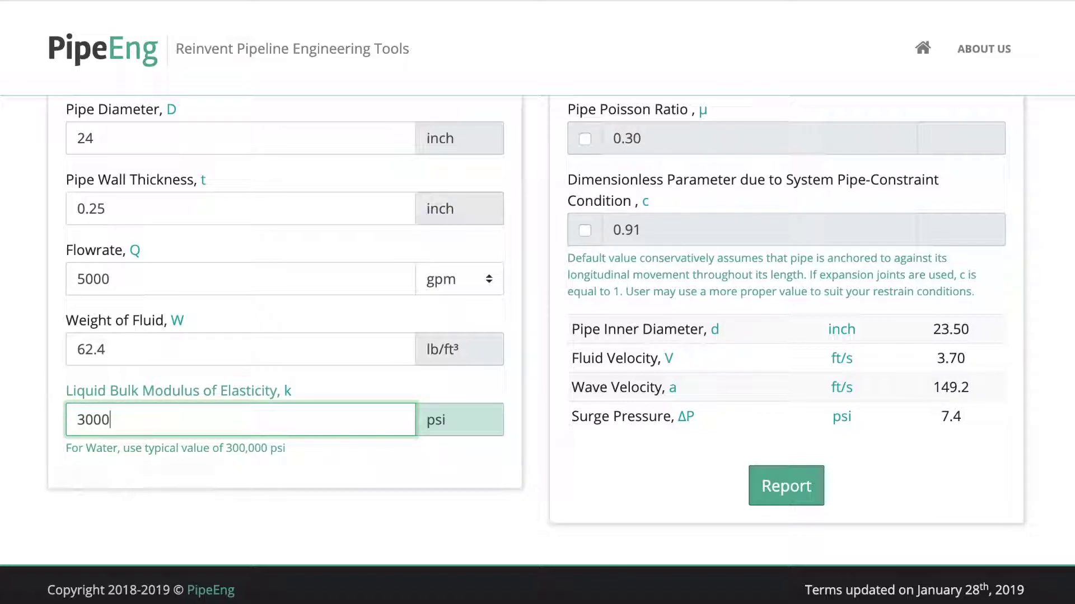
click(35, 481)
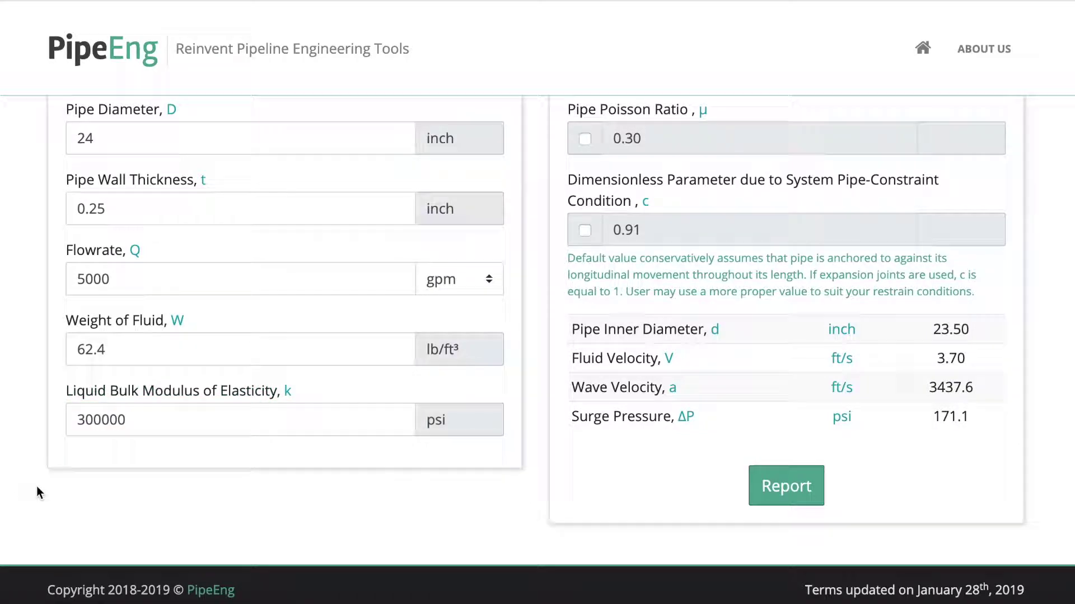
click(166, 427)
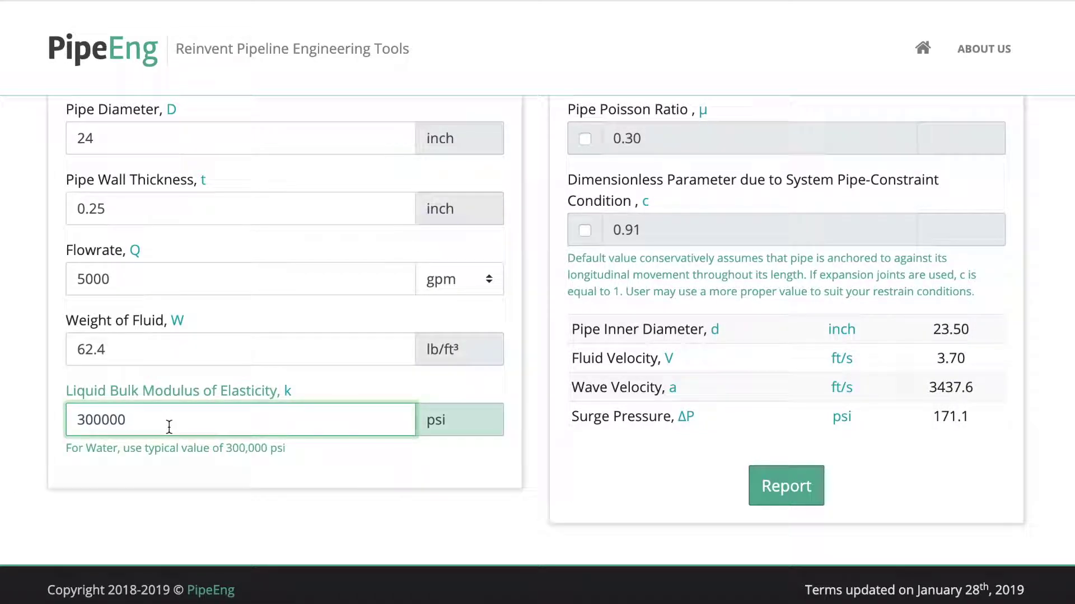
scroll(385, 506, up, 3)
scroll(385, 506, down, 1)
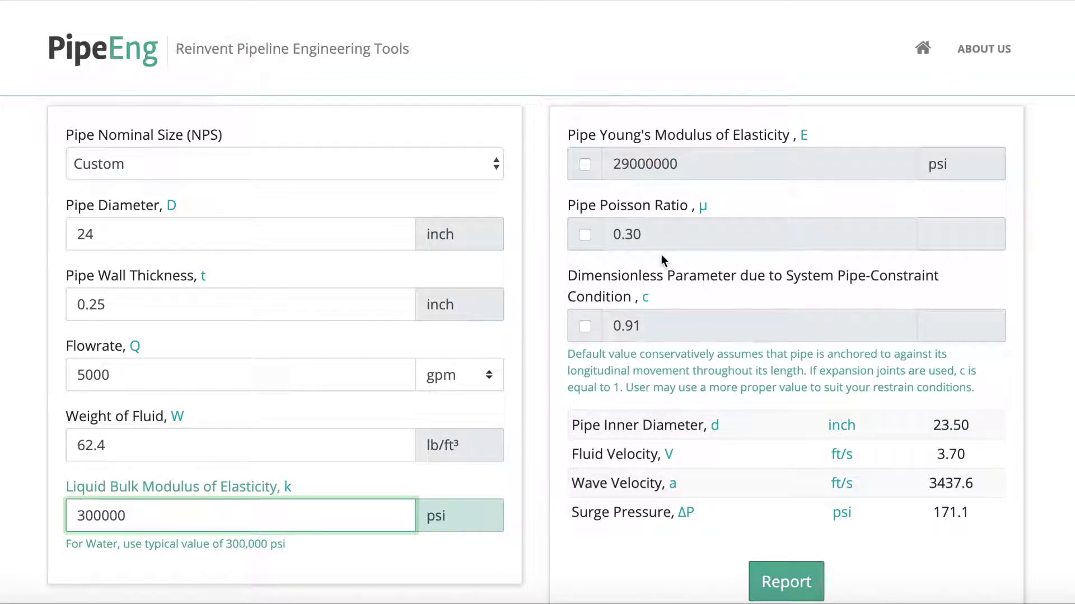
scroll(660, 254, down, 1)
scroll(661, 255, down, 1)
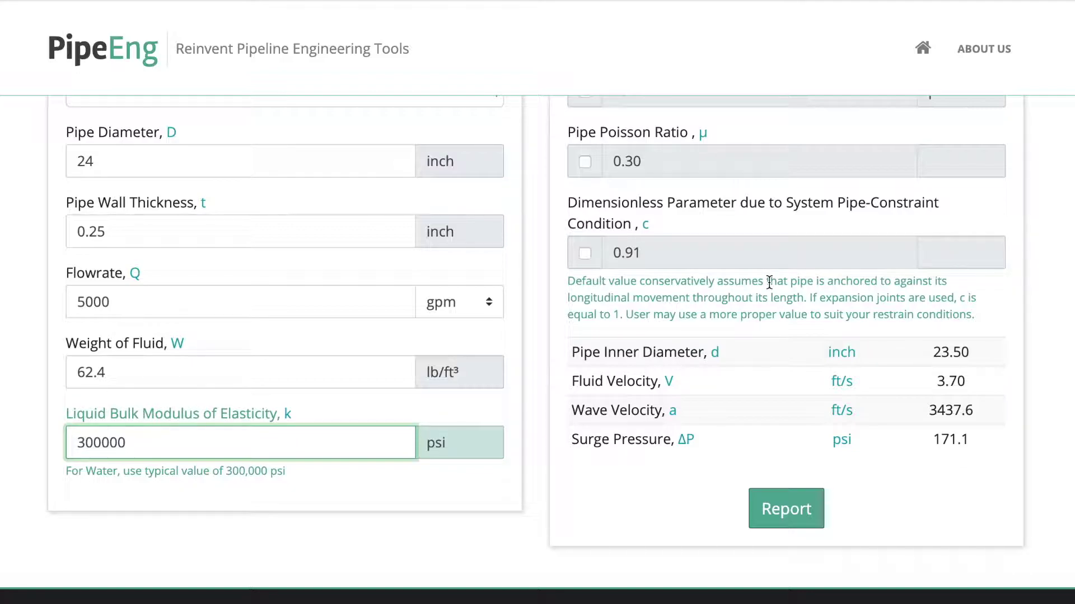
Step: Enable a custom parameter c and change it from 0.91 to 1
click(583, 256)
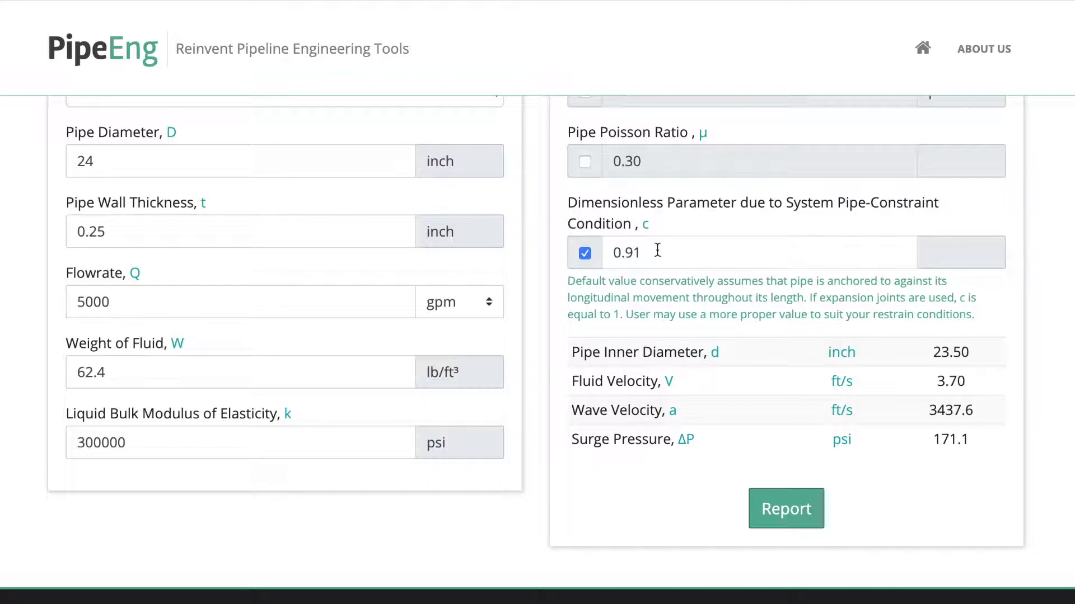
drag(658, 250, 587, 253)
text(1)
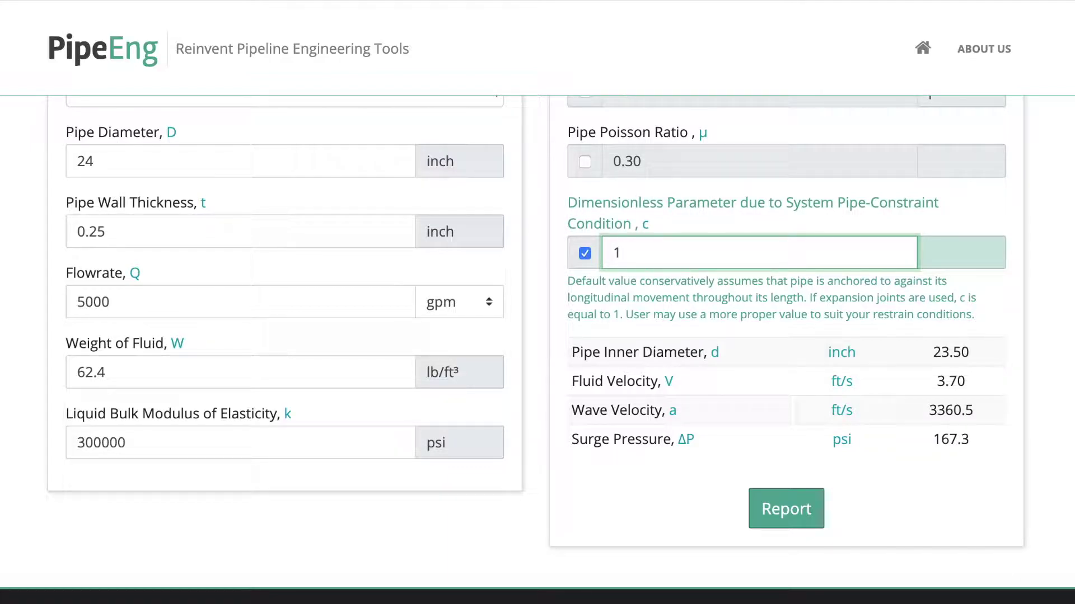
click(629, 270)
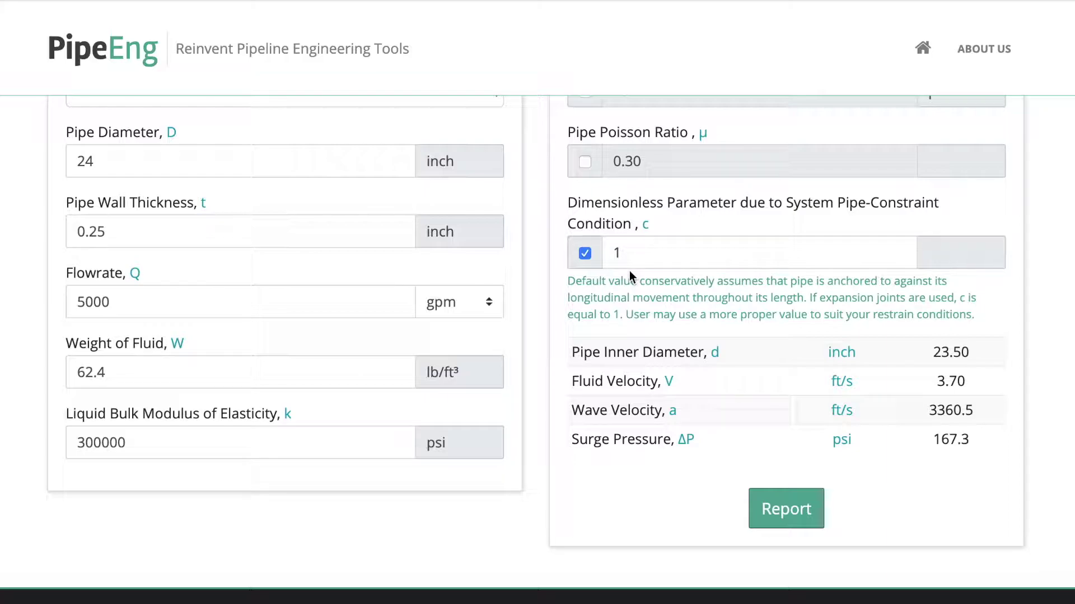
scroll(668, 315, down, 1)
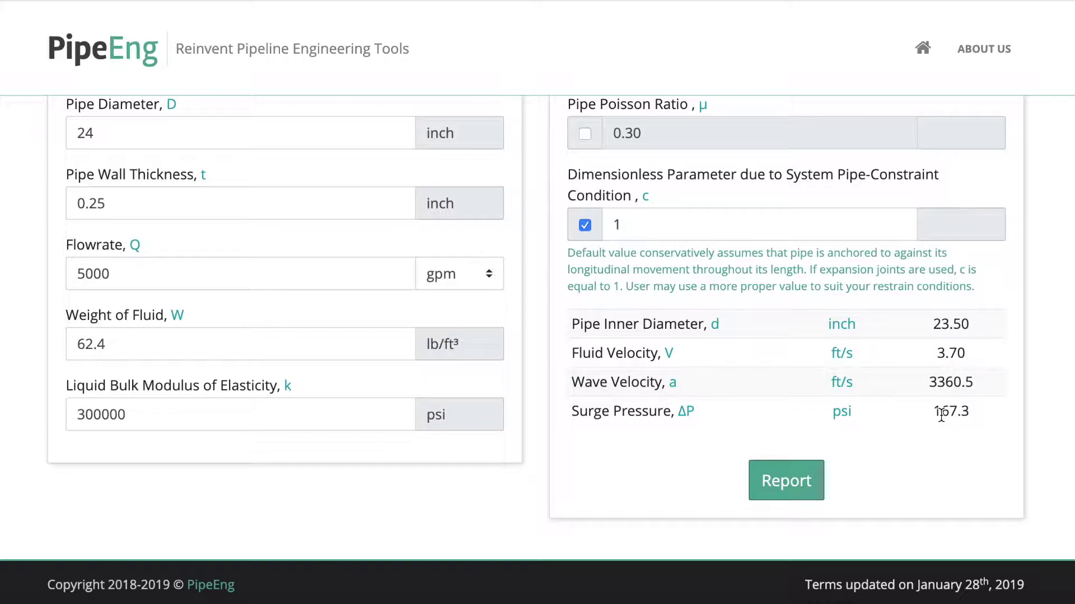
scroll(941, 415, up, 2)
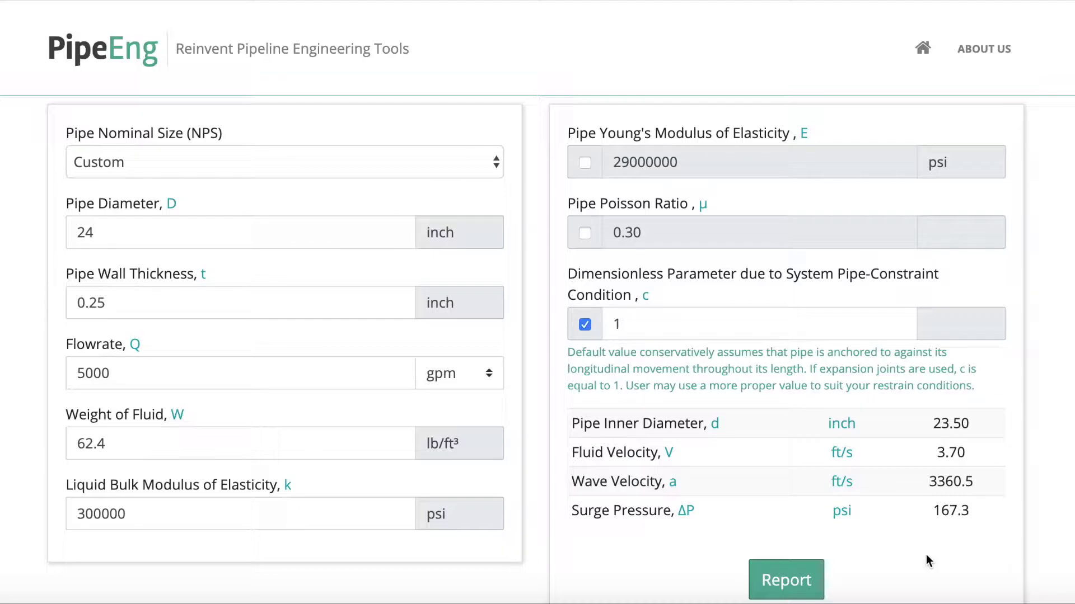
Step: Open the imperial PDF report and review its 3360.5 ft/s wave velocity and 167.3 psi surge
click(794, 571)
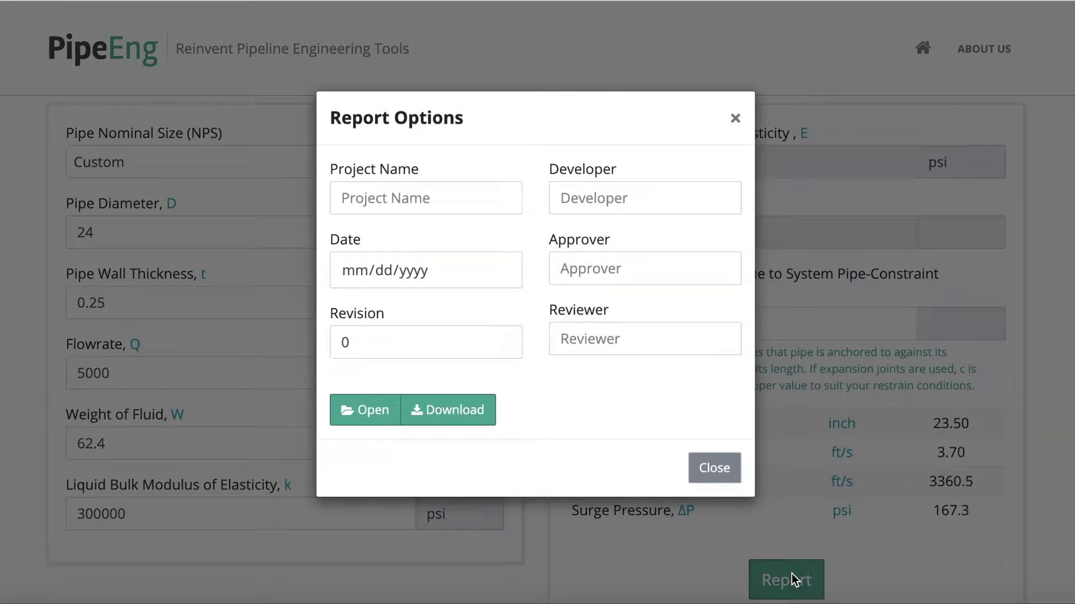
click(375, 411)
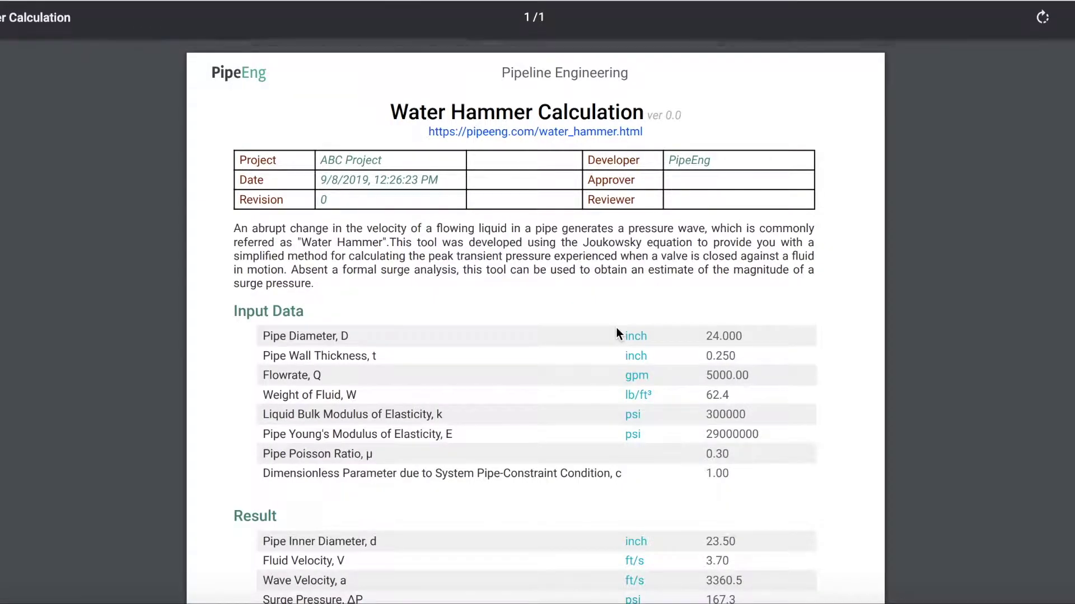
scroll(616, 329, down, 1)
scroll(616, 328, down, 1)
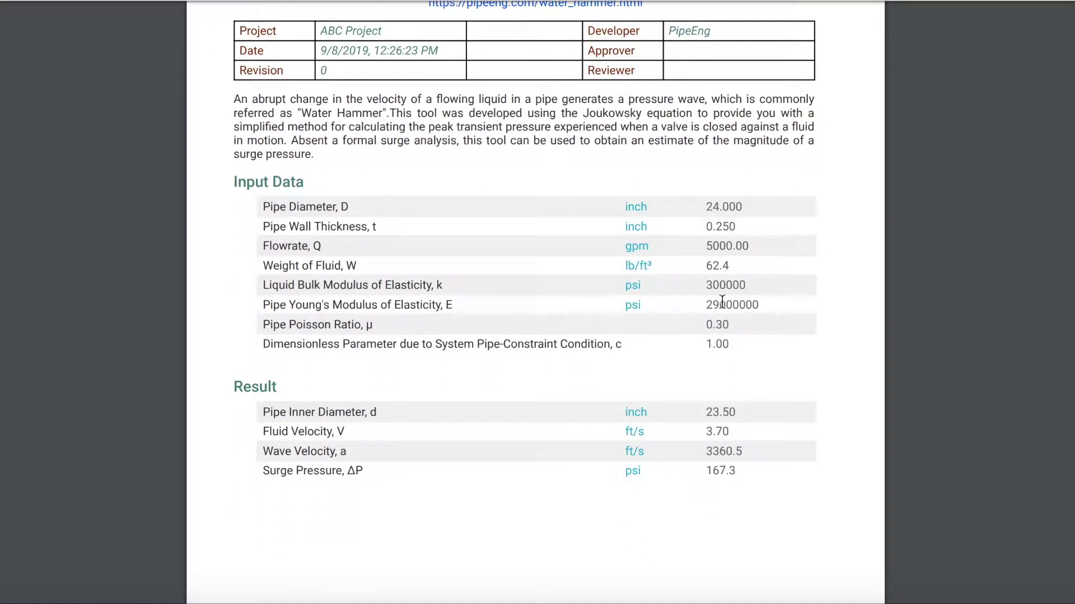
scroll(779, 329, down, 2)
scroll(779, 334, down, 1)
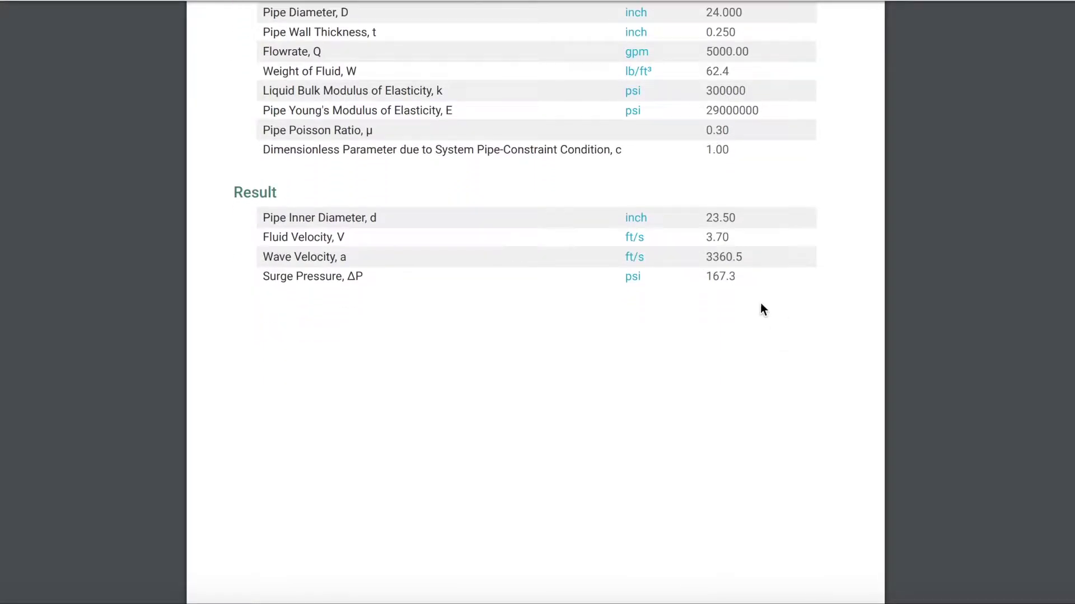
scroll(726, 306, up, 3)
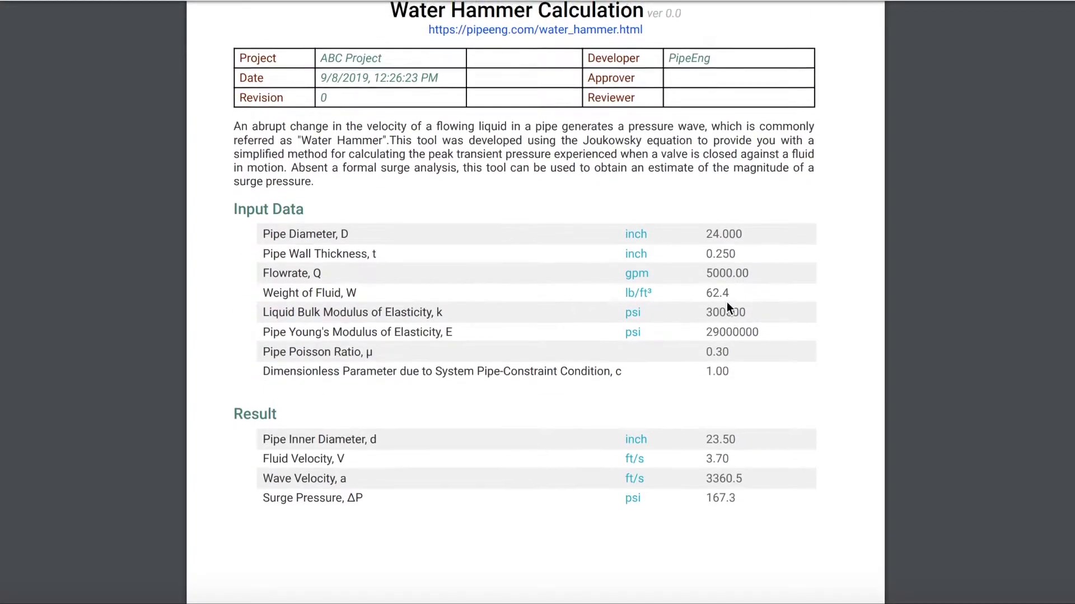
scroll(726, 307, up, 1)
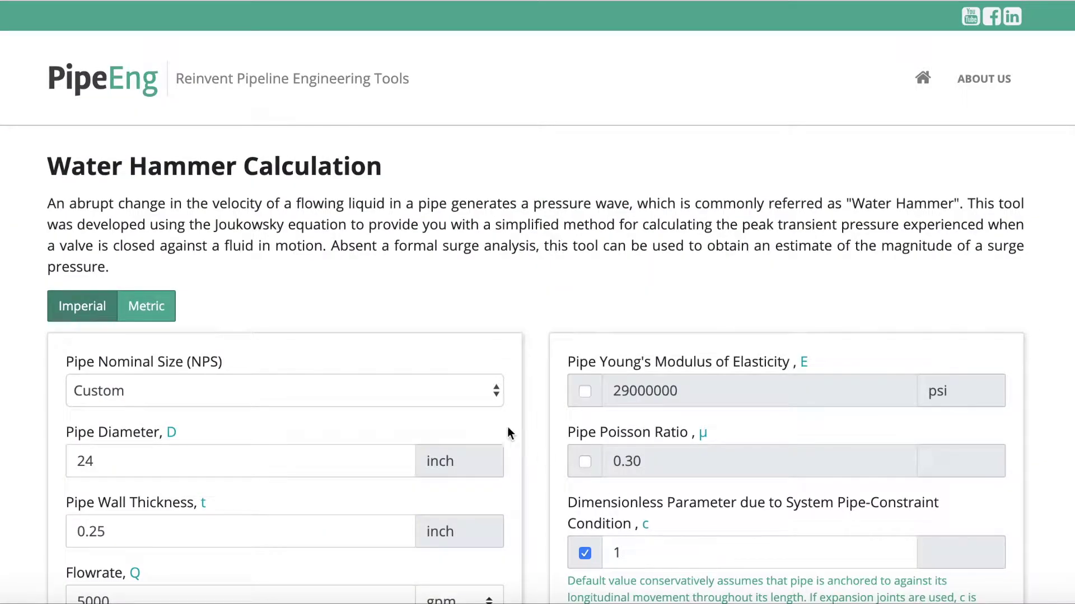
Step: Switch to metric units and review the converted 609.60 mm diameter, 1024.2 m/s and 1151.5 kPa
click(147, 303)
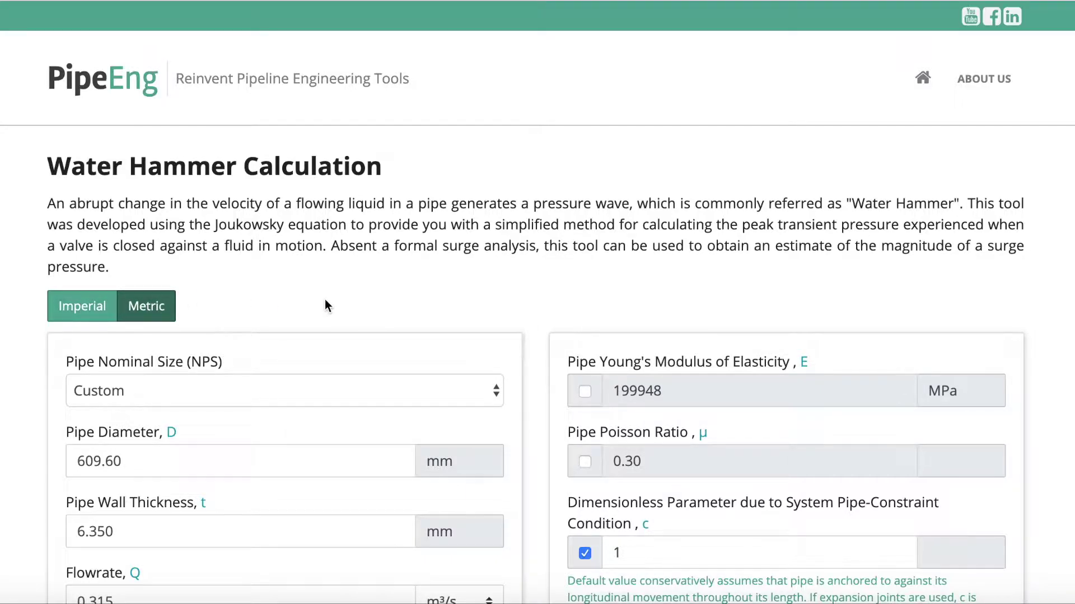
scroll(325, 301, down, 1)
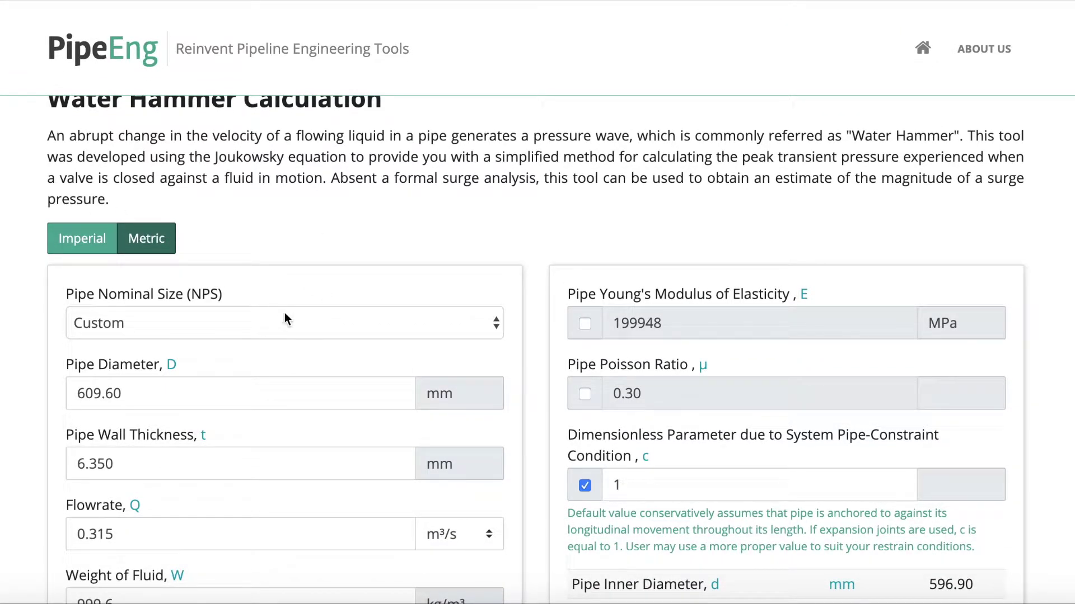
scroll(287, 317, down, 2)
scroll(286, 320, down, 2)
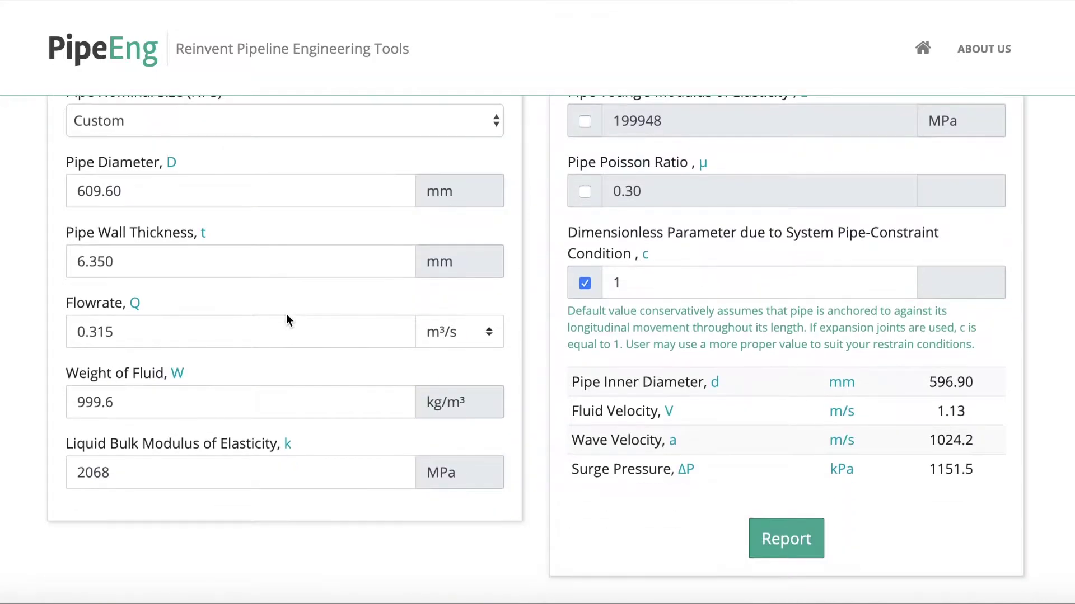
scroll(292, 274, up, 2)
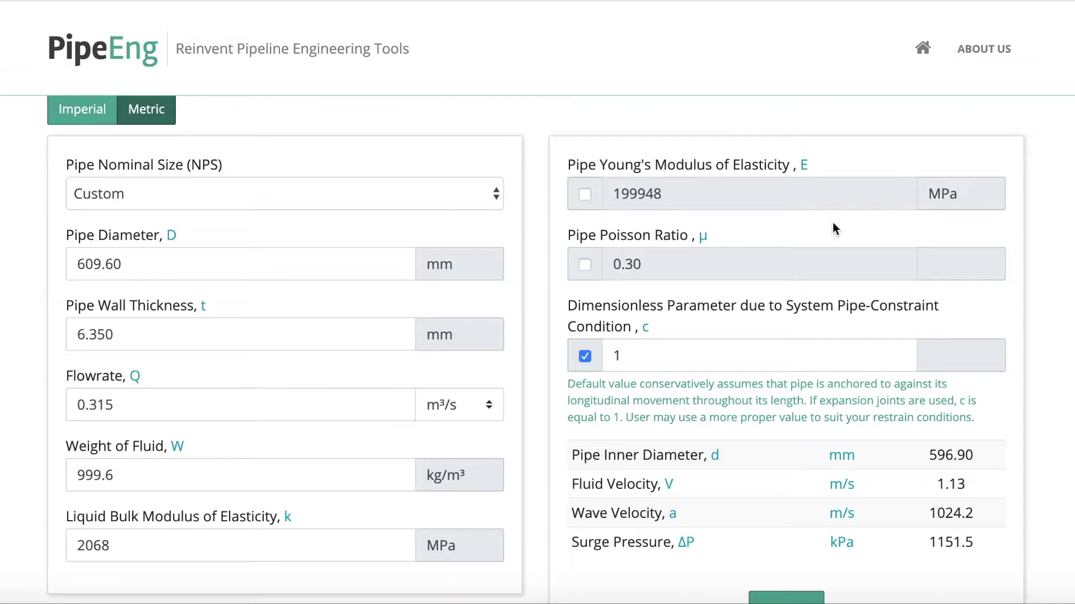
scroll(833, 224, down, 1)
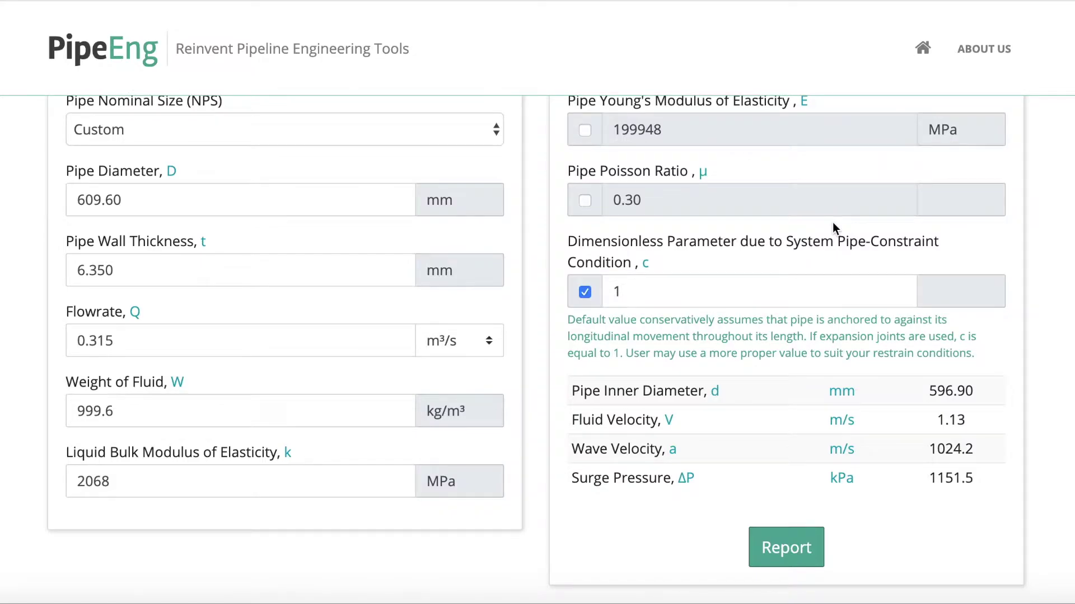
Step: Open the metric PDF report showing 609.600 mm diameter and 1151.5 kPa surge
click(778, 539)
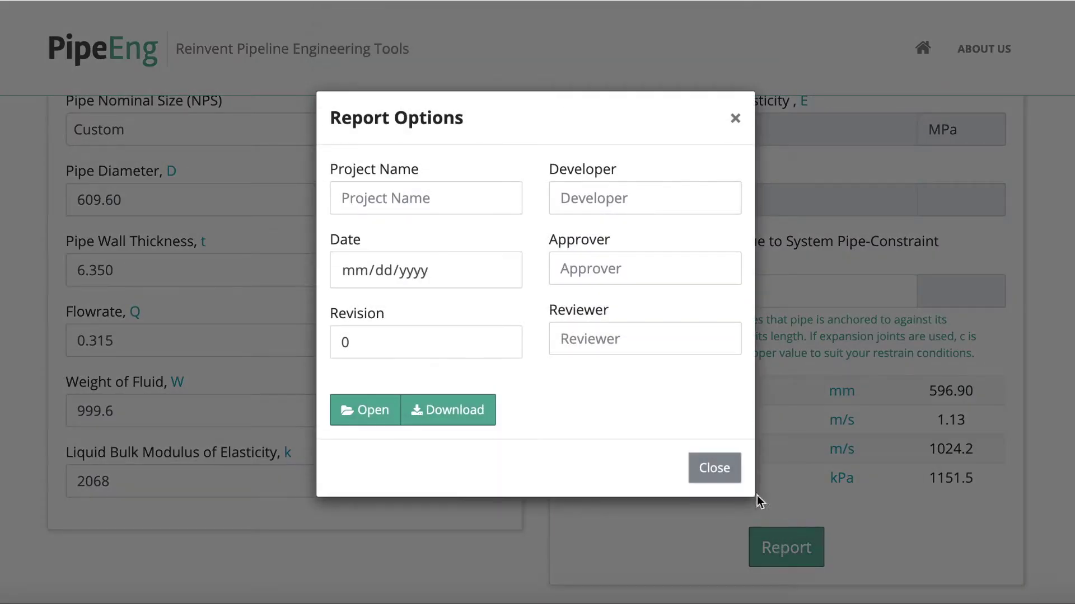
click(384, 411)
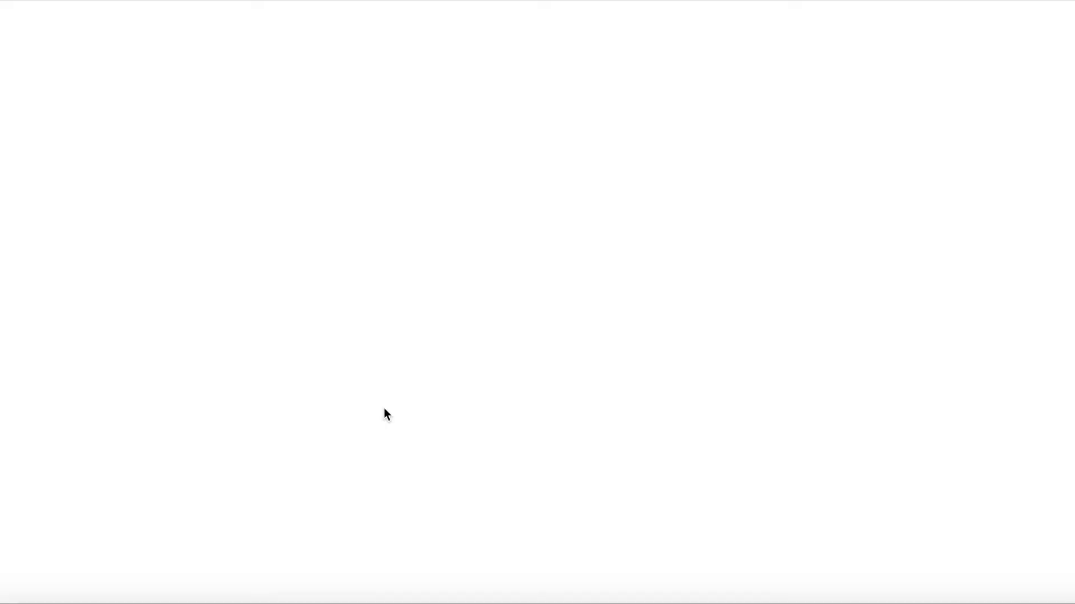
scroll(480, 343, down, 1)
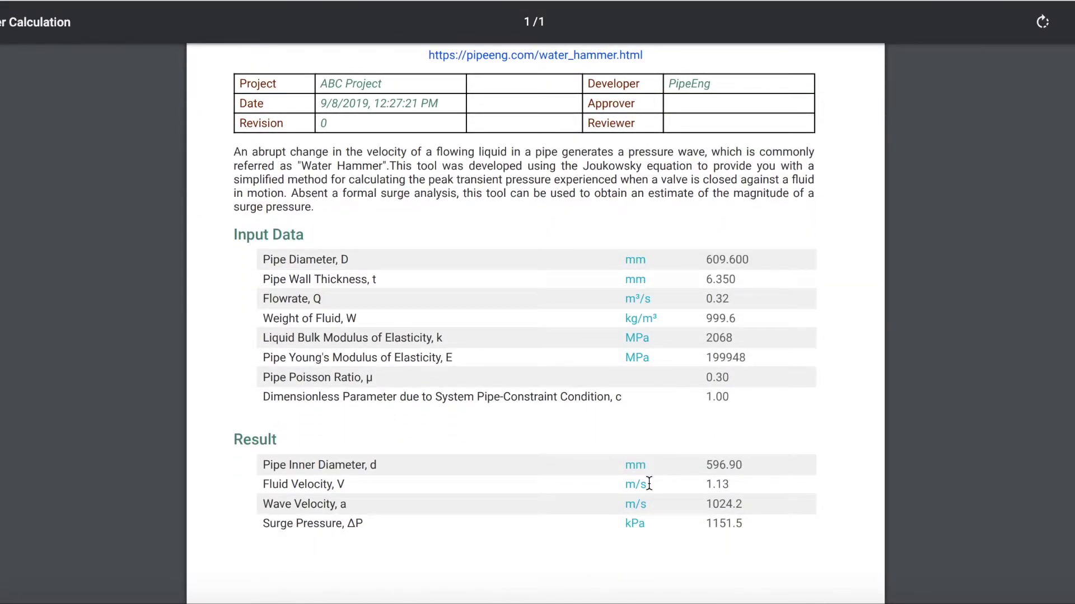
scroll(649, 484, down, 3)
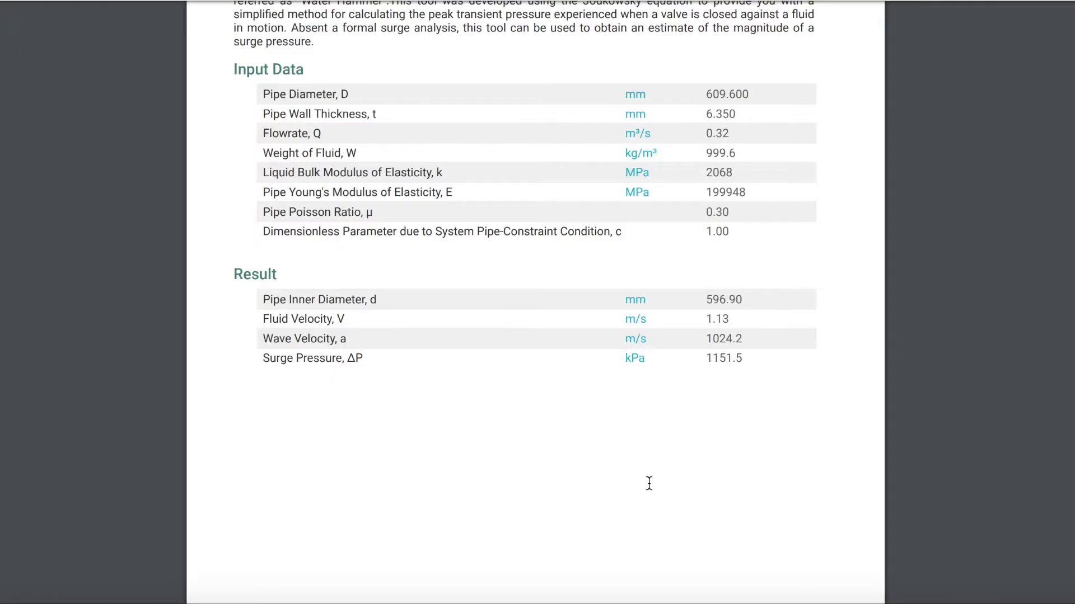